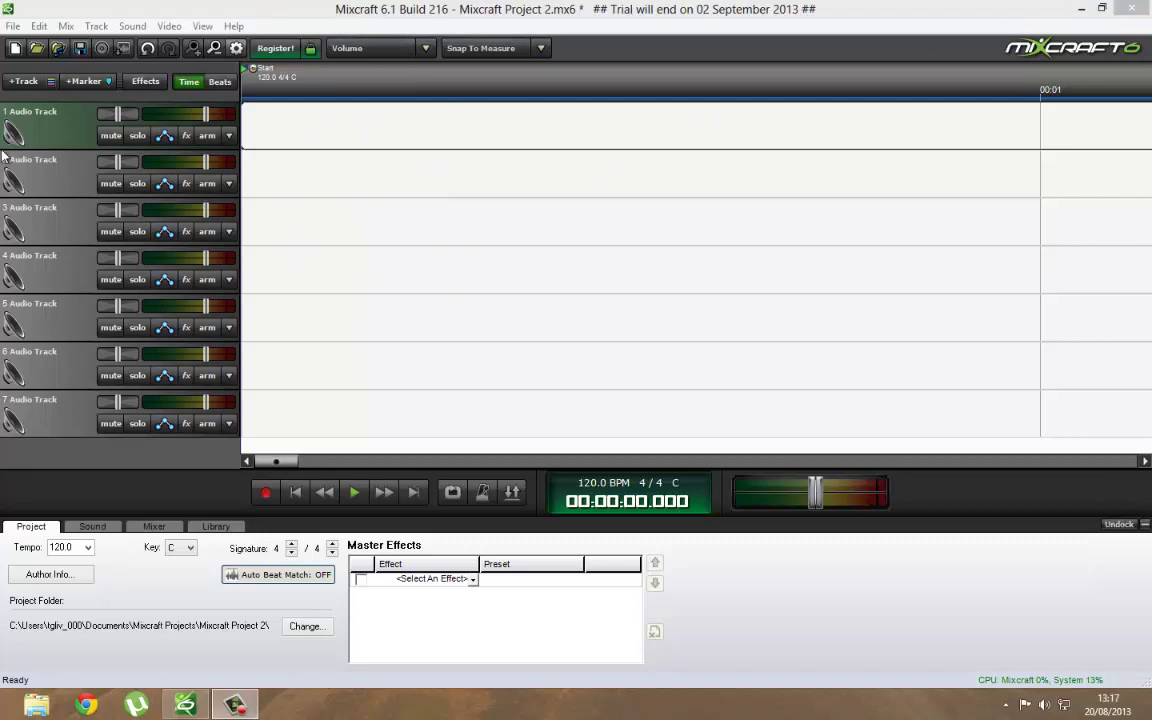
- Create a new project from the File menu and dismiss the New Project wizard
{"action": "left_click", "coordinate": [13, 26]}
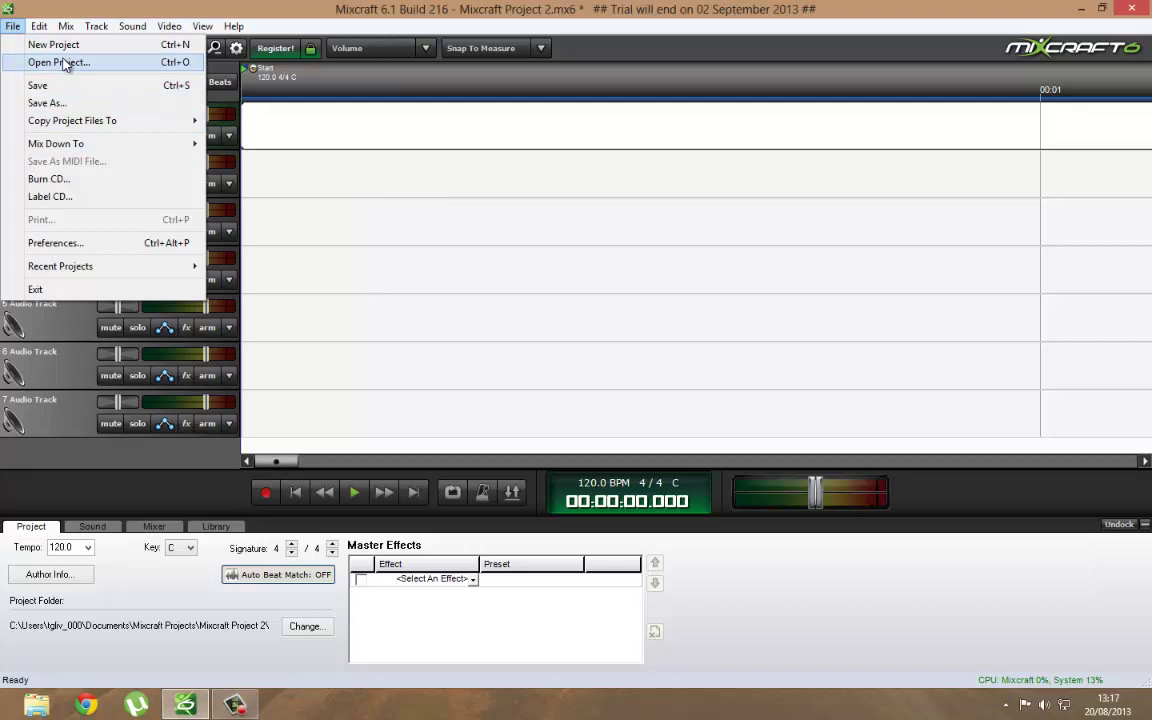
{"action": "left_click", "coordinate": [53, 44]}
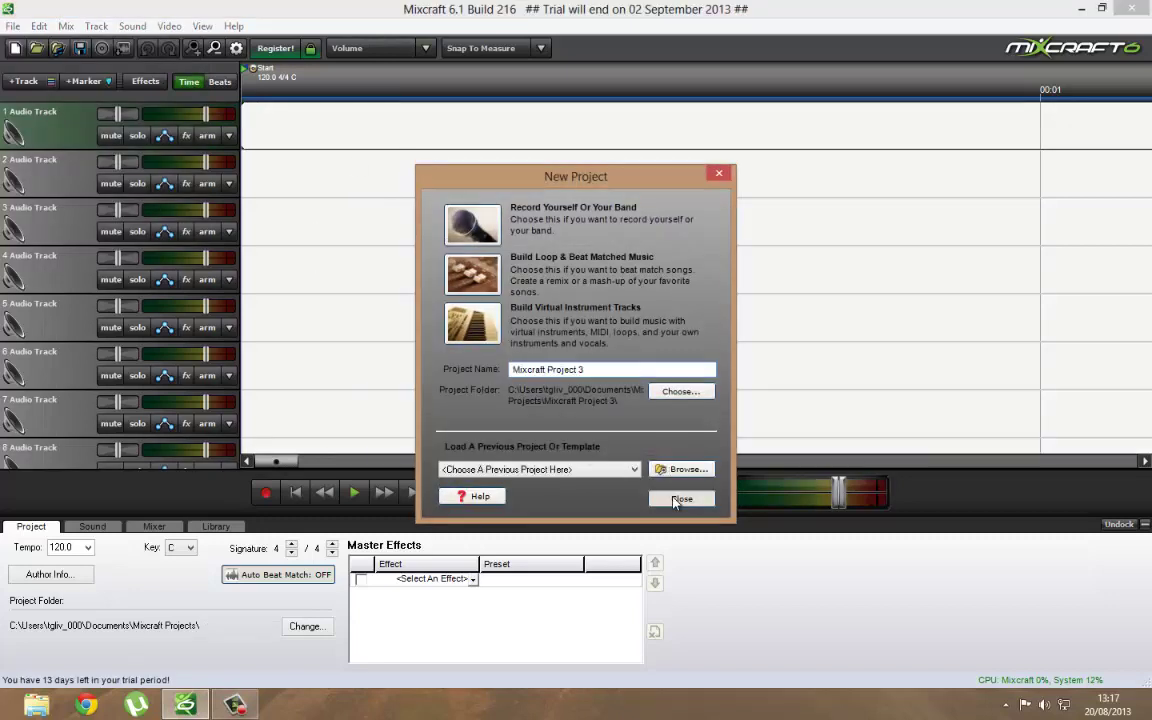
{"action": "left_click", "coordinate": [677, 499]}
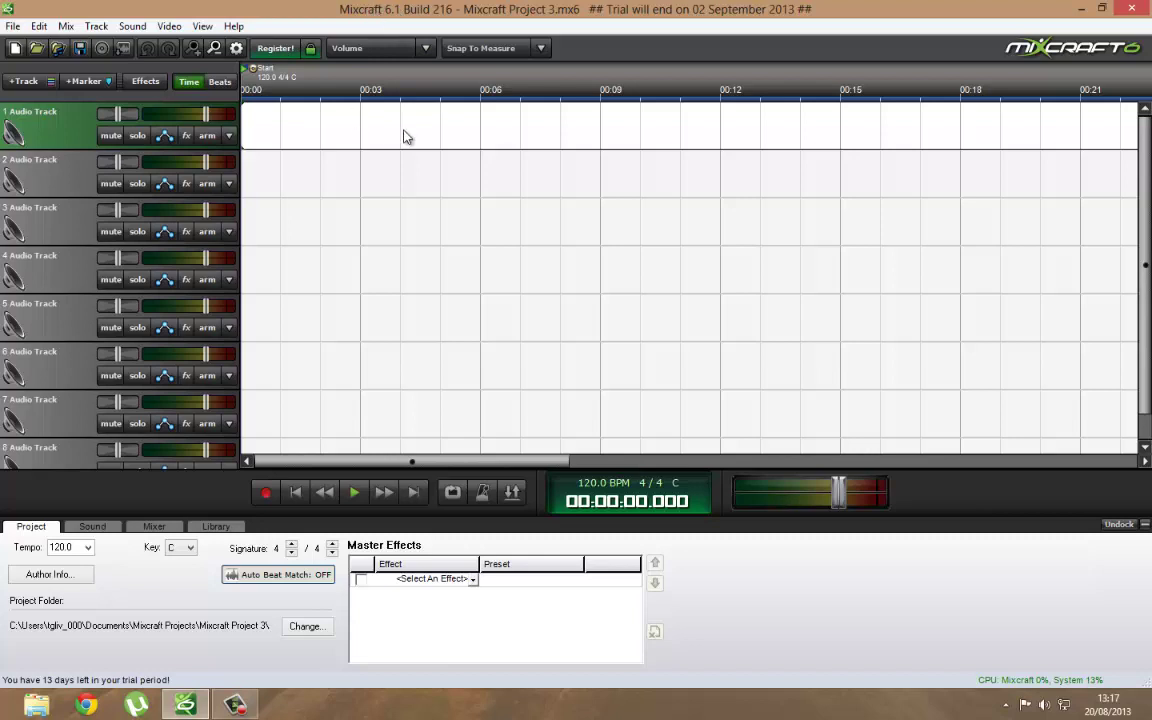
- Arm Track 1 for recording and turn on its input monitoring
{"action": "left_click", "coordinate": [201, 135]}
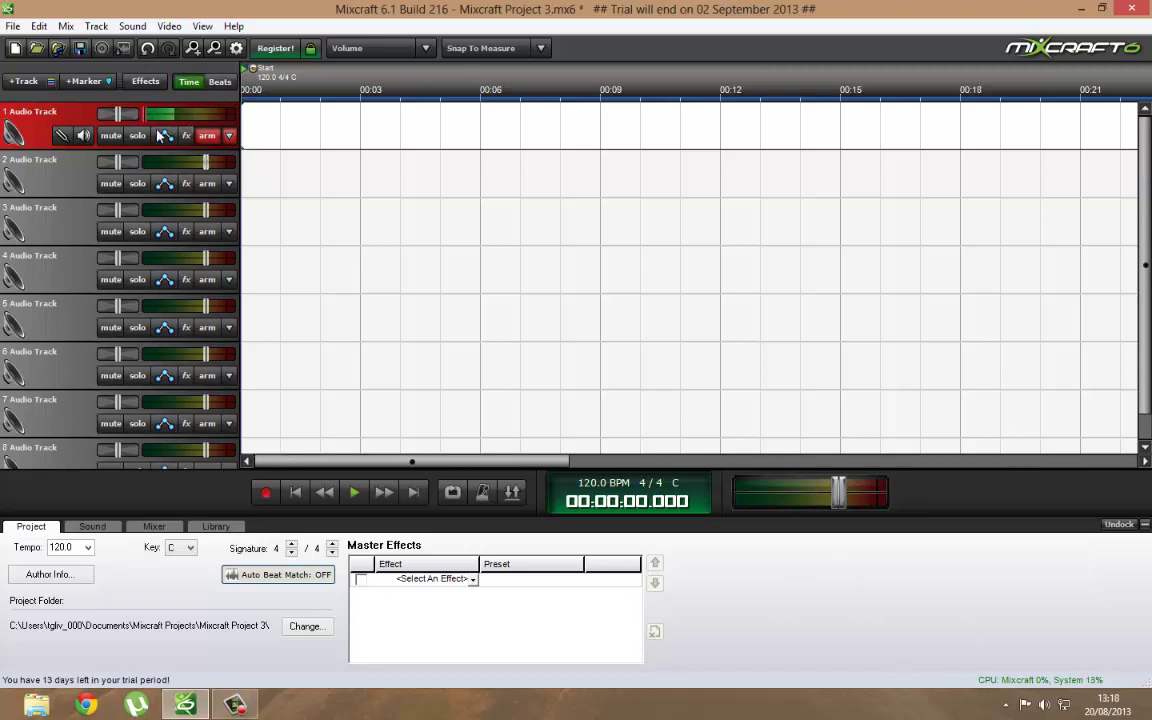
{"action": "left_click", "coordinate": [81, 138]}
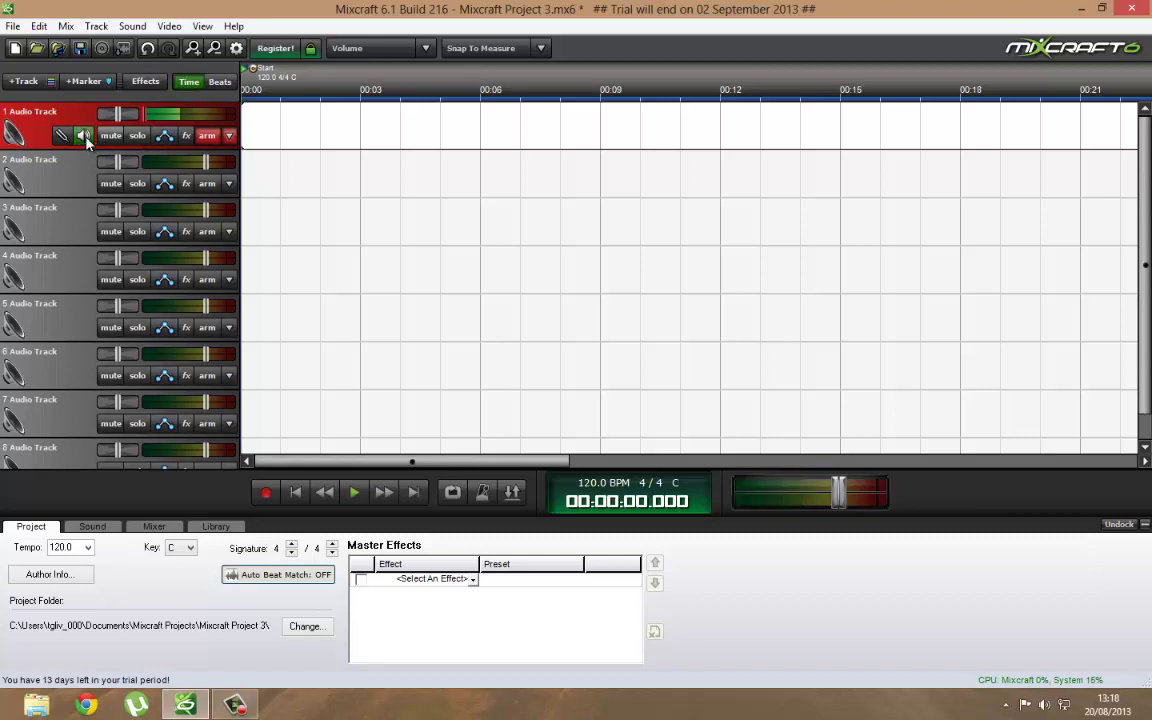
{"action": "left_click", "coordinate": [84, 139]}
- Add GSnap Pitch Correction to Track 1's effect list
{"action": "left_click", "coordinate": [185, 135]}
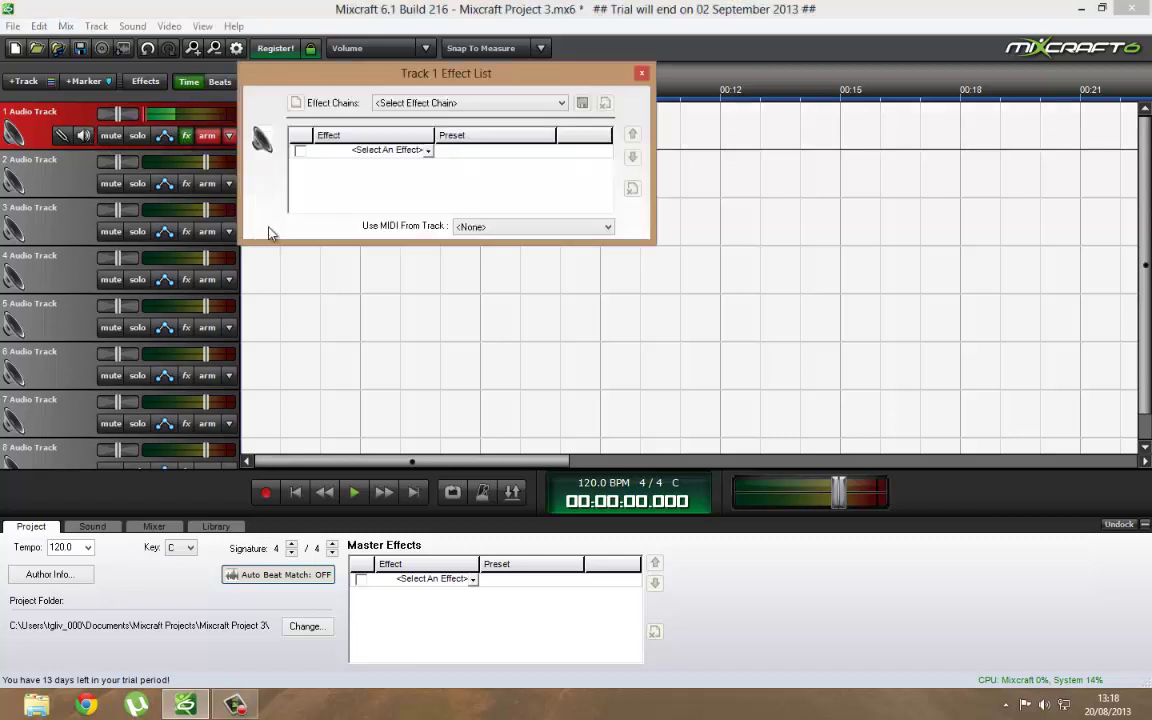
{"action": "left_click", "coordinate": [425, 150]}
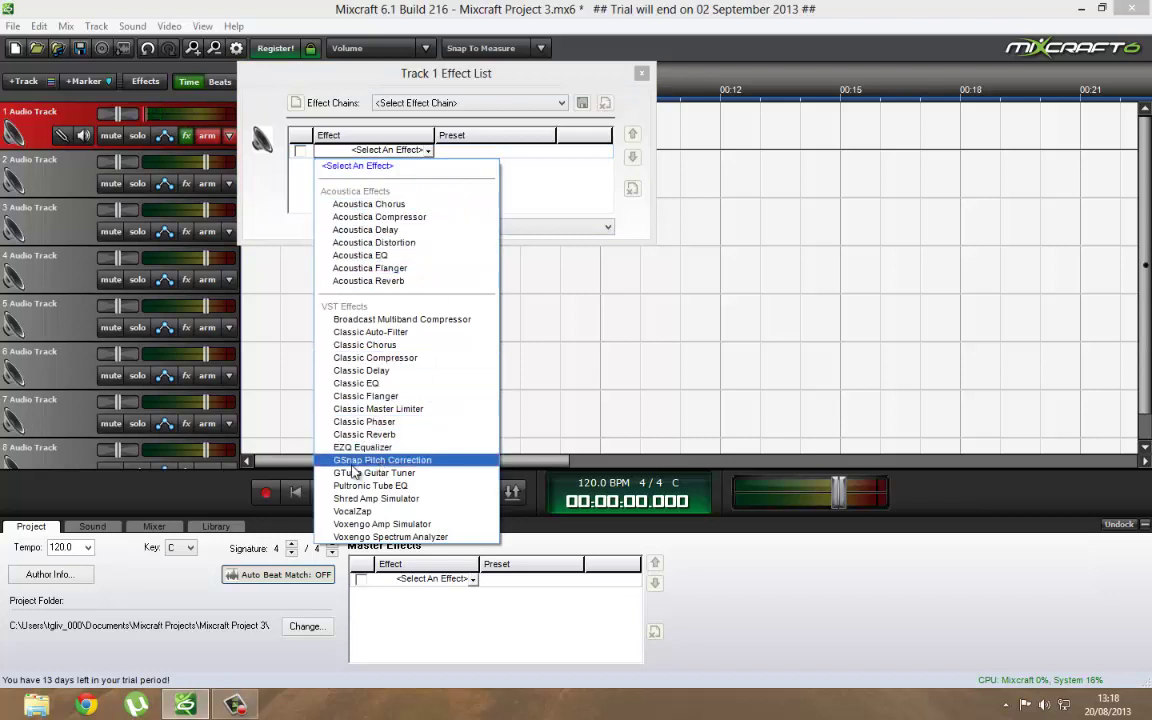
{"action": "left_click", "coordinate": [397, 461]}
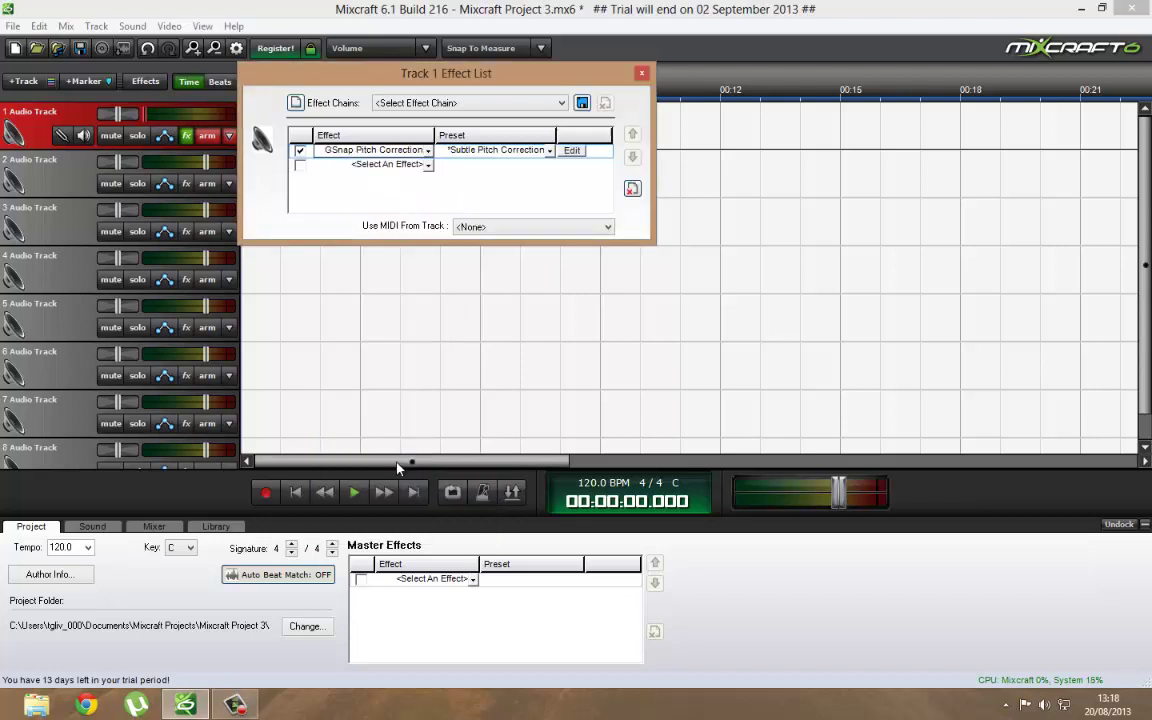
- In GSnap, set max frequency 2000 Hz, gate -80 dB, higher threshold, amount 100 %, release 1 ms
{"action": "left_click", "coordinate": [574, 153]}
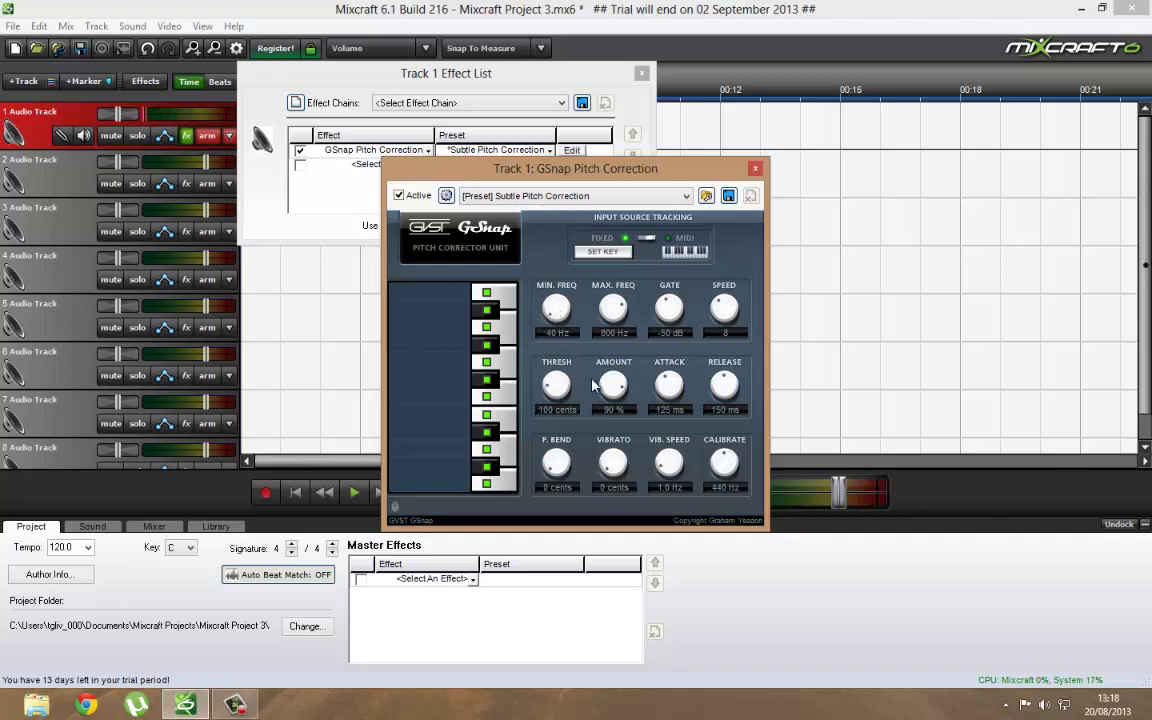
{"action": "left_click_drag", "start_coordinate": [613, 310], "coordinate": [607, 277]}
{"action": "left_click_drag", "start_coordinate": [652, 313], "coordinate": [560, 281]}
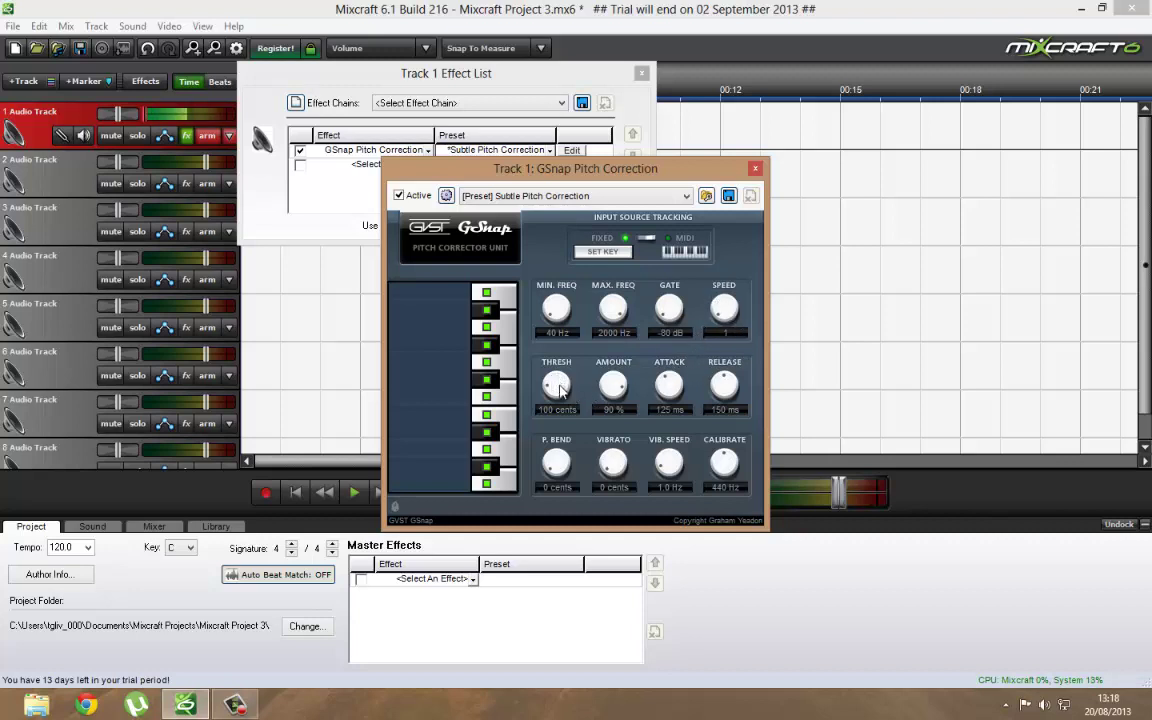
{"action": "left_click_drag", "start_coordinate": [563, 393], "coordinate": [568, 372]}
{"action": "left_click_drag", "start_coordinate": [617, 396], "coordinate": [665, 387]}
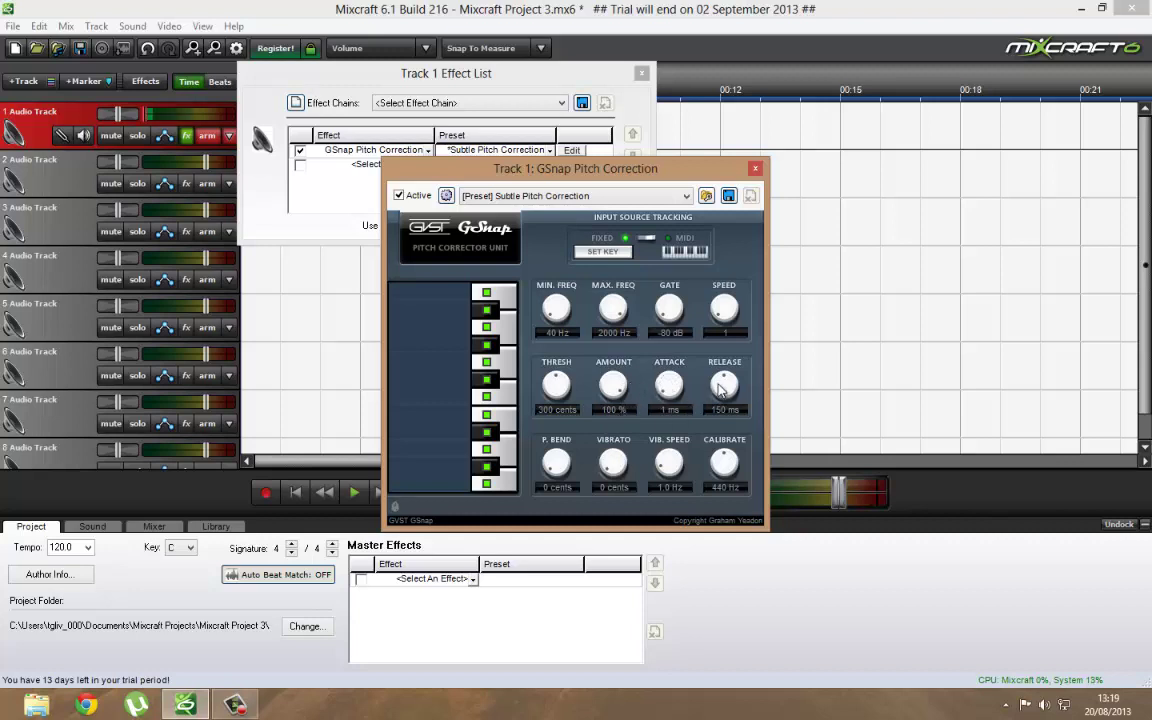
{"action": "left_click_drag", "start_coordinate": [718, 390], "coordinate": [648, 365]}
- Choose G# as GSnap's key with the Pentatonic scale, keeping fill-gaps threshold on
{"action": "left_click", "coordinate": [600, 252]}
{"action": "left_click", "coordinate": [530, 331]}
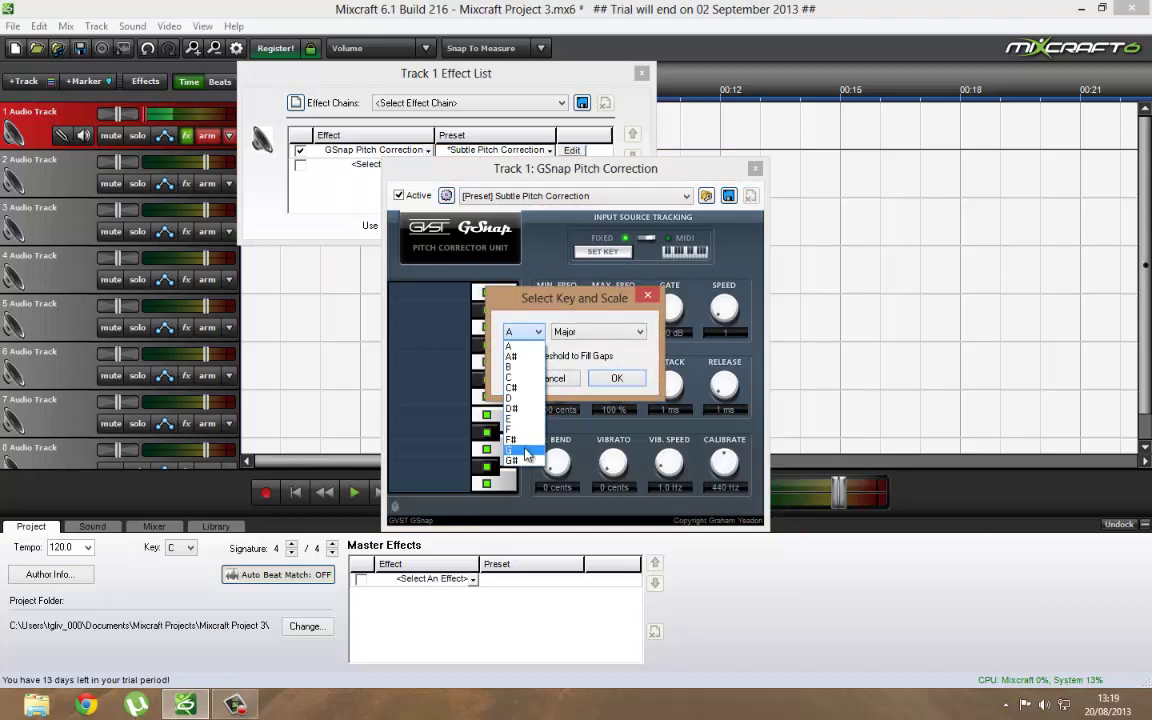
{"action": "left_click", "coordinate": [527, 461]}
{"action": "left_click", "coordinate": [590, 332]}
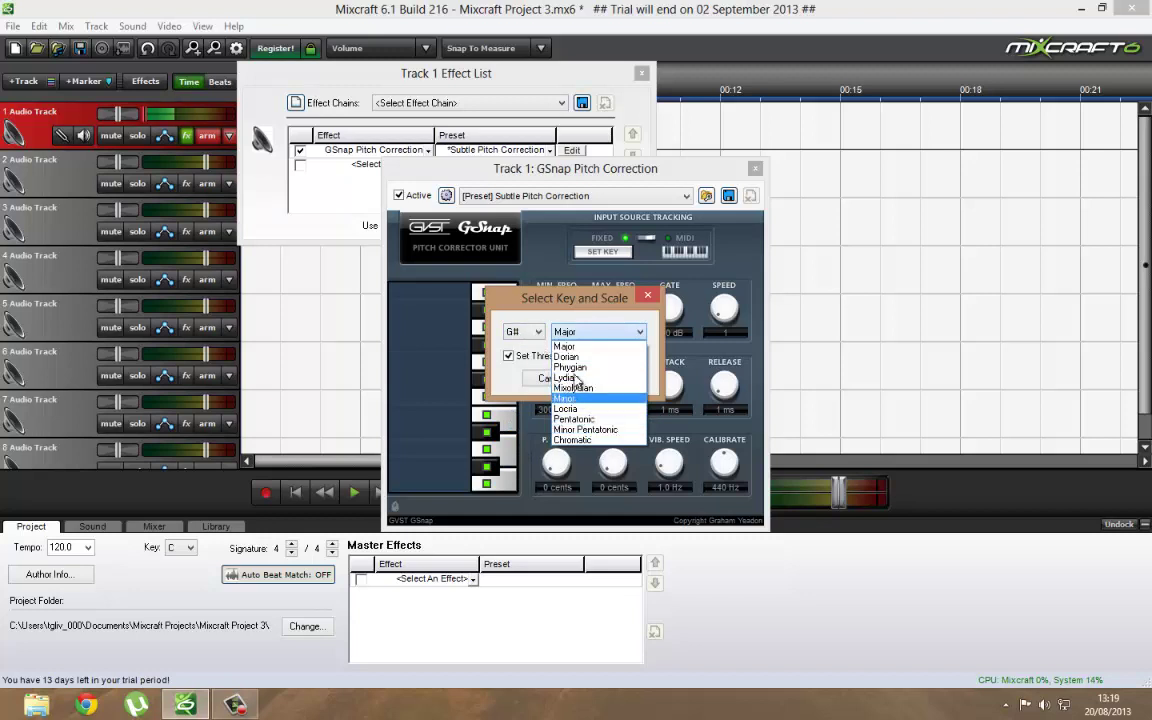
{"action": "left_click", "coordinate": [574, 419]}
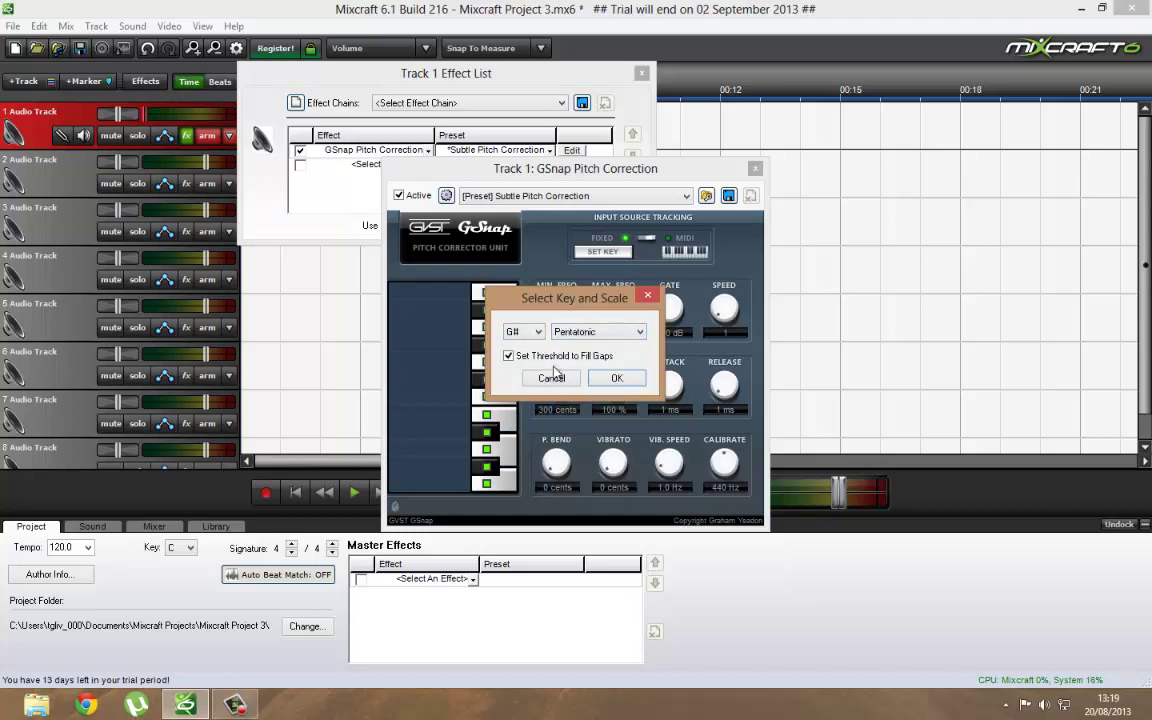
{"action": "left_click", "coordinate": [605, 386]}
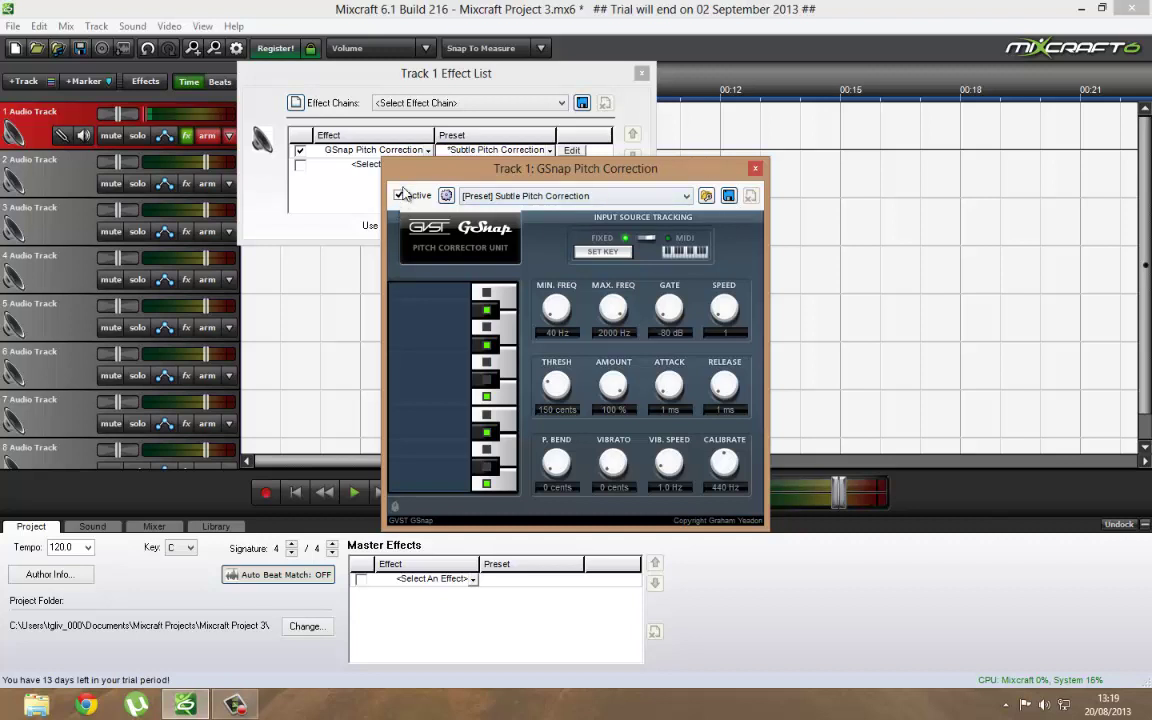
- Cancel saving a new GSnap preset, dismiss the preset list, and close Track 1's effect list
{"action": "left_click", "coordinate": [85, 142]}
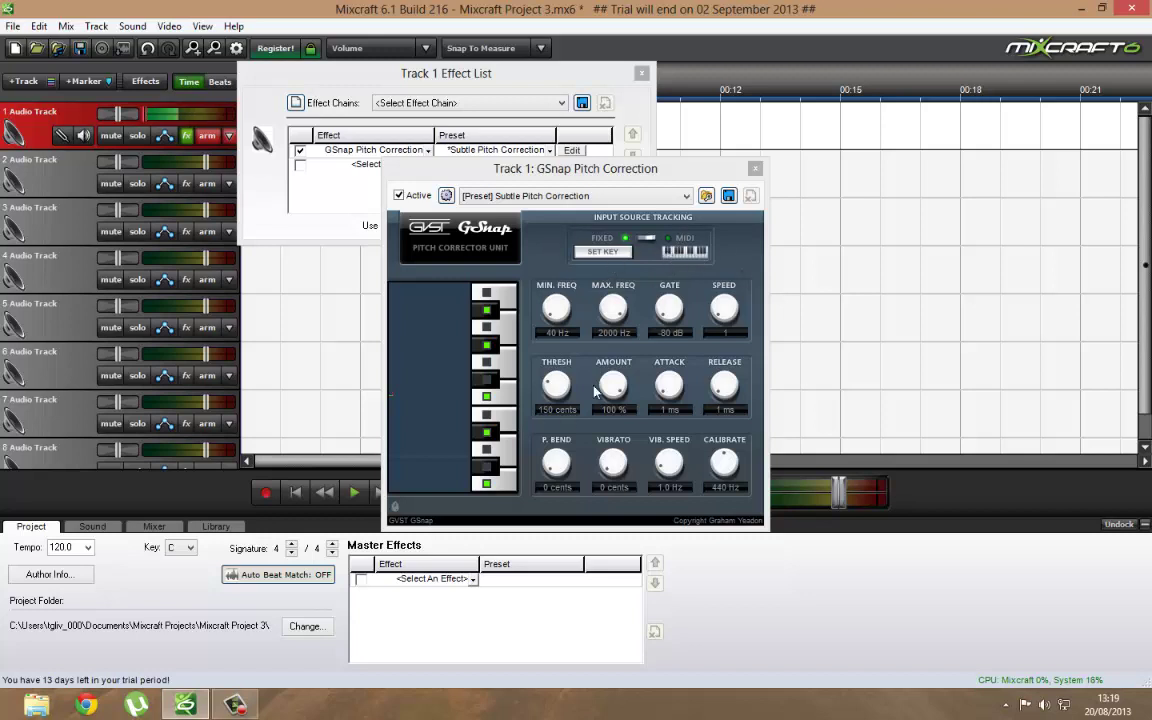
{"action": "left_click", "coordinate": [728, 196]}
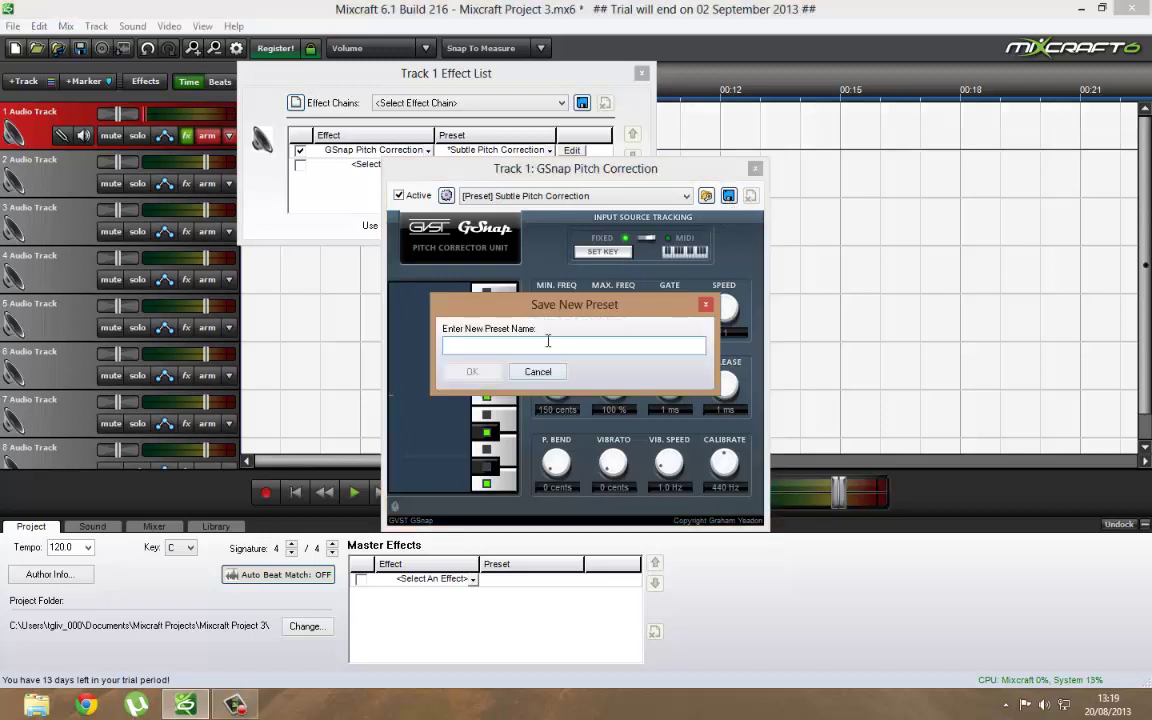
{"action": "left_click", "coordinate": [537, 372]}
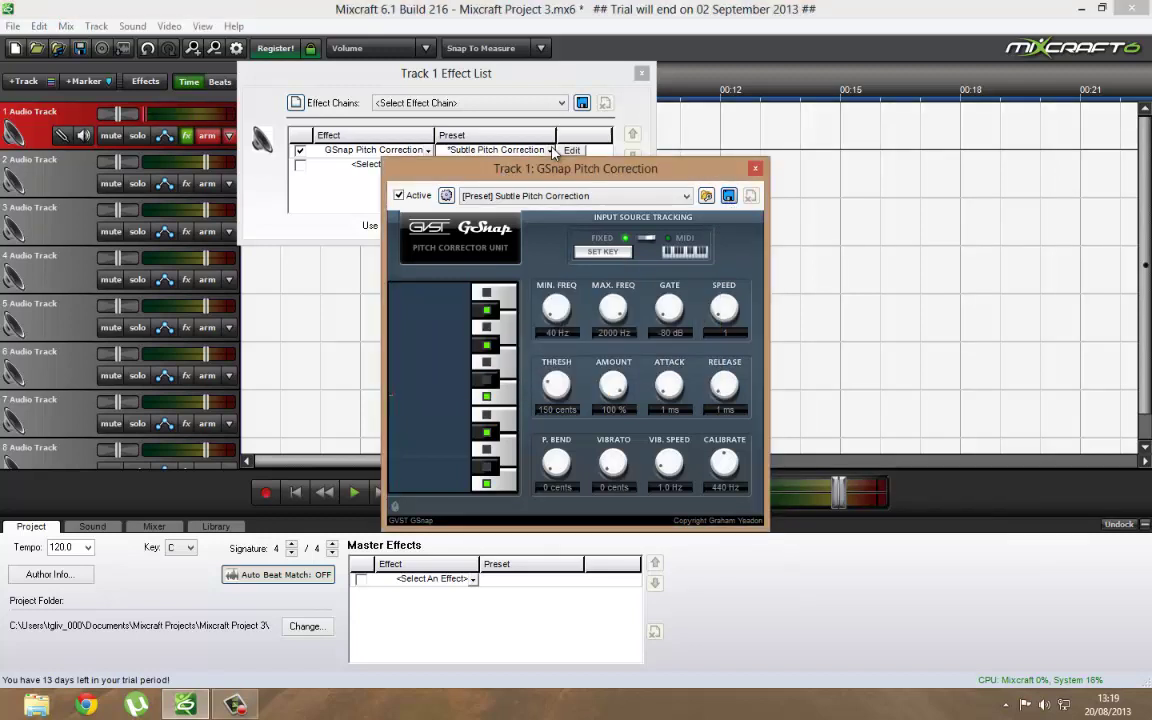
{"action": "left_click", "coordinate": [550, 150]}
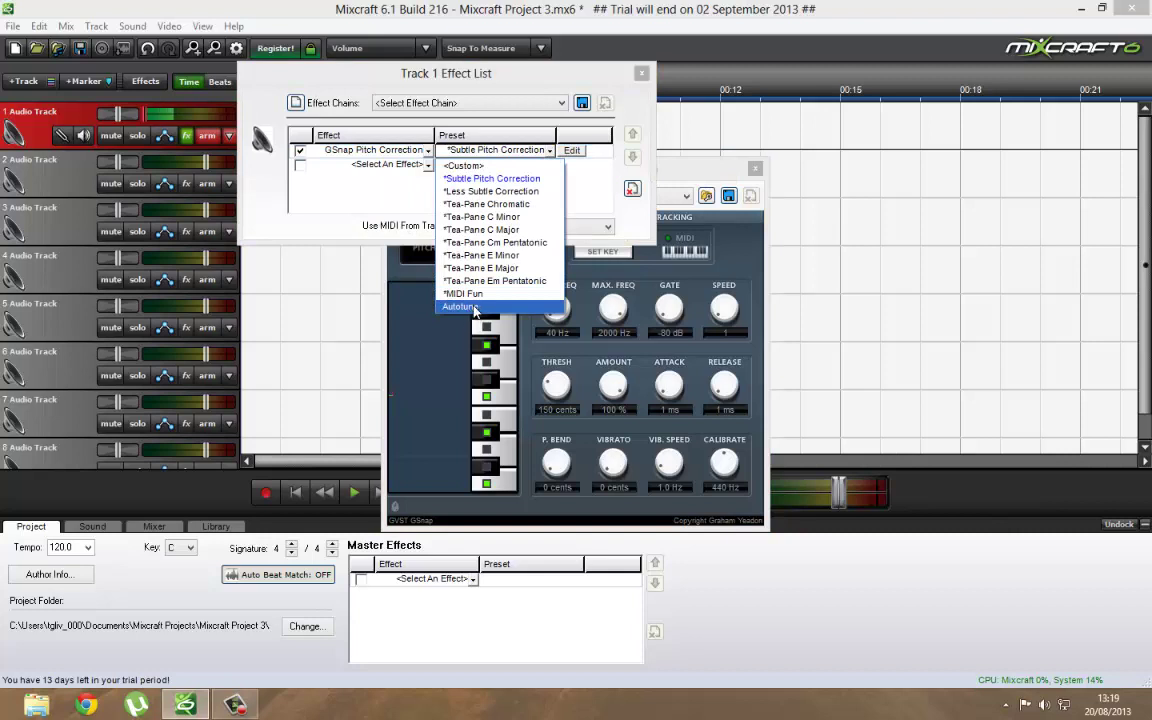
{"action": "left_click", "coordinate": [533, 190]}
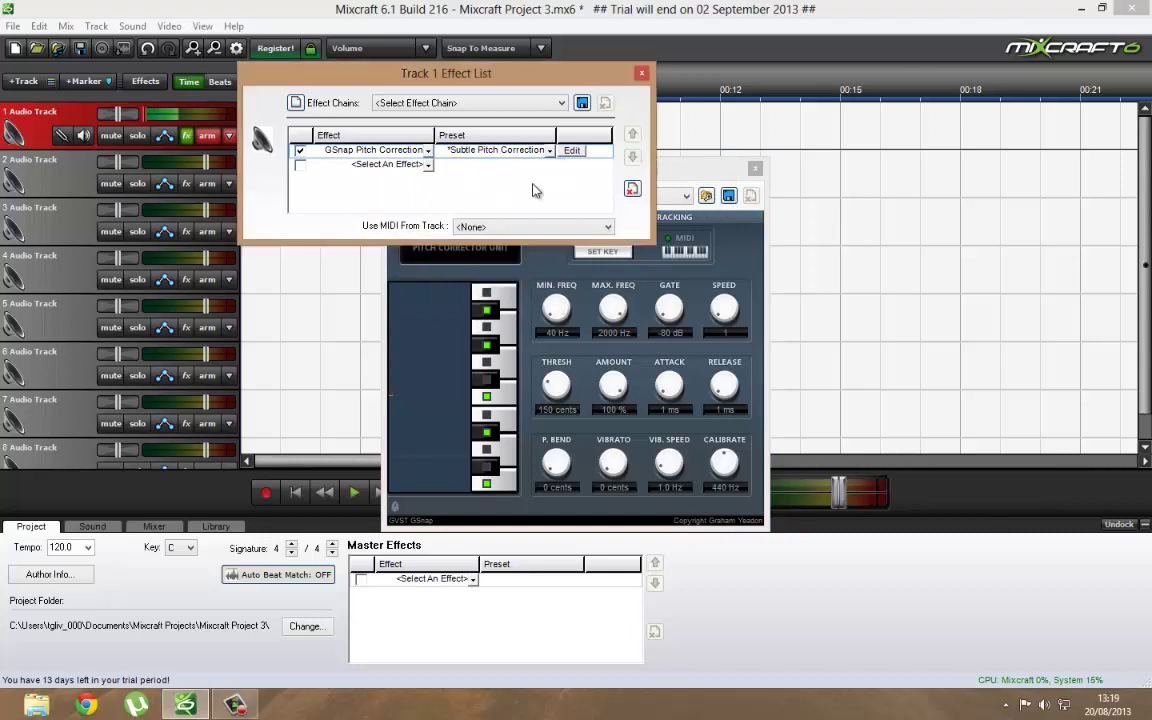
{"action": "left_click", "coordinate": [640, 75]}
- Close GSnap, reopen Track 1's effect list, and apply GSnap's Autotune preset
{"action": "left_click", "coordinate": [754, 172]}
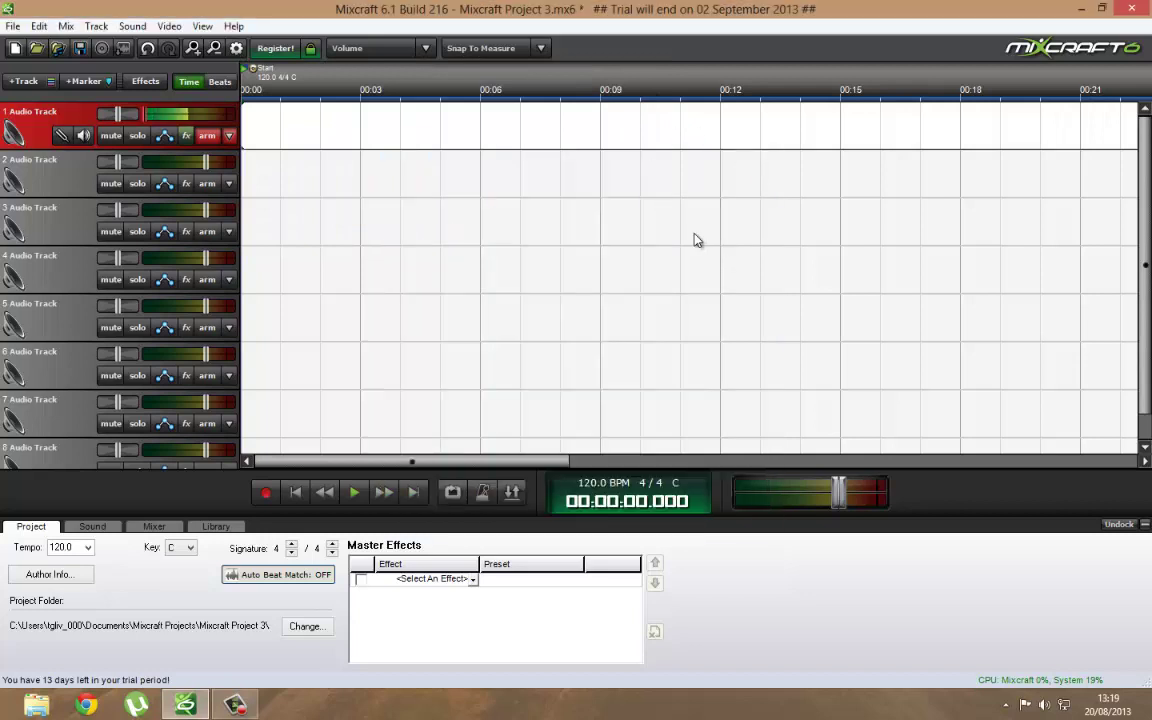
{"action": "left_click", "coordinate": [186, 135]}
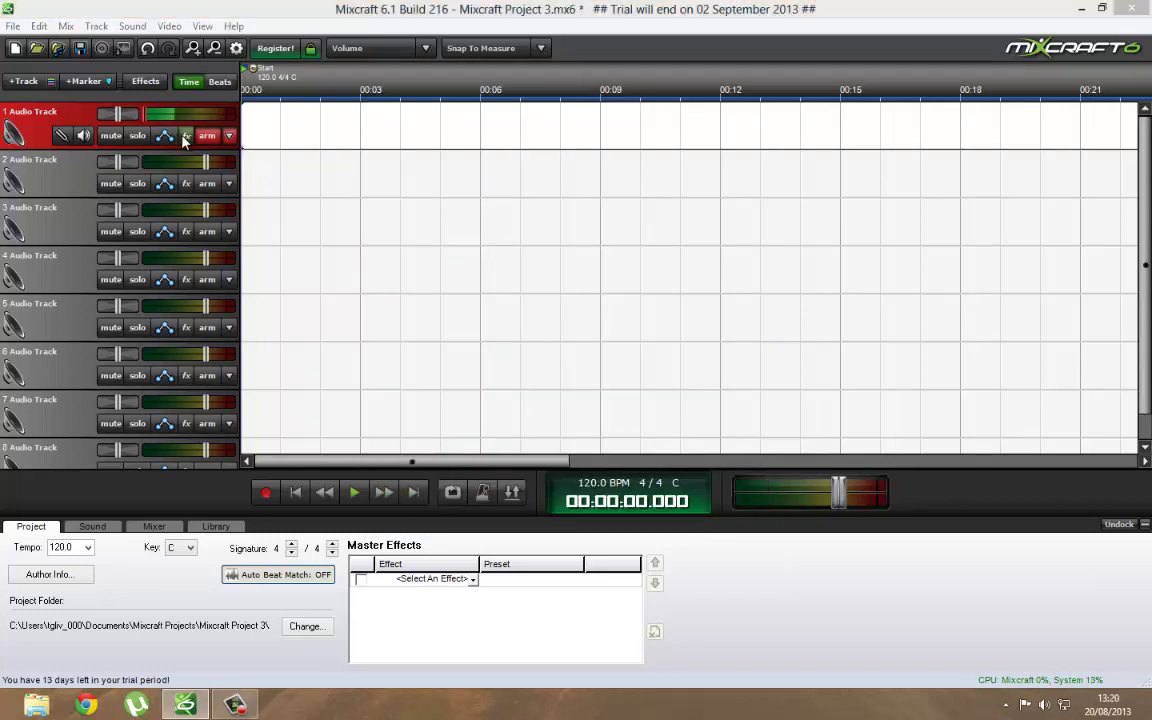
{"action": "left_click", "coordinate": [530, 150]}
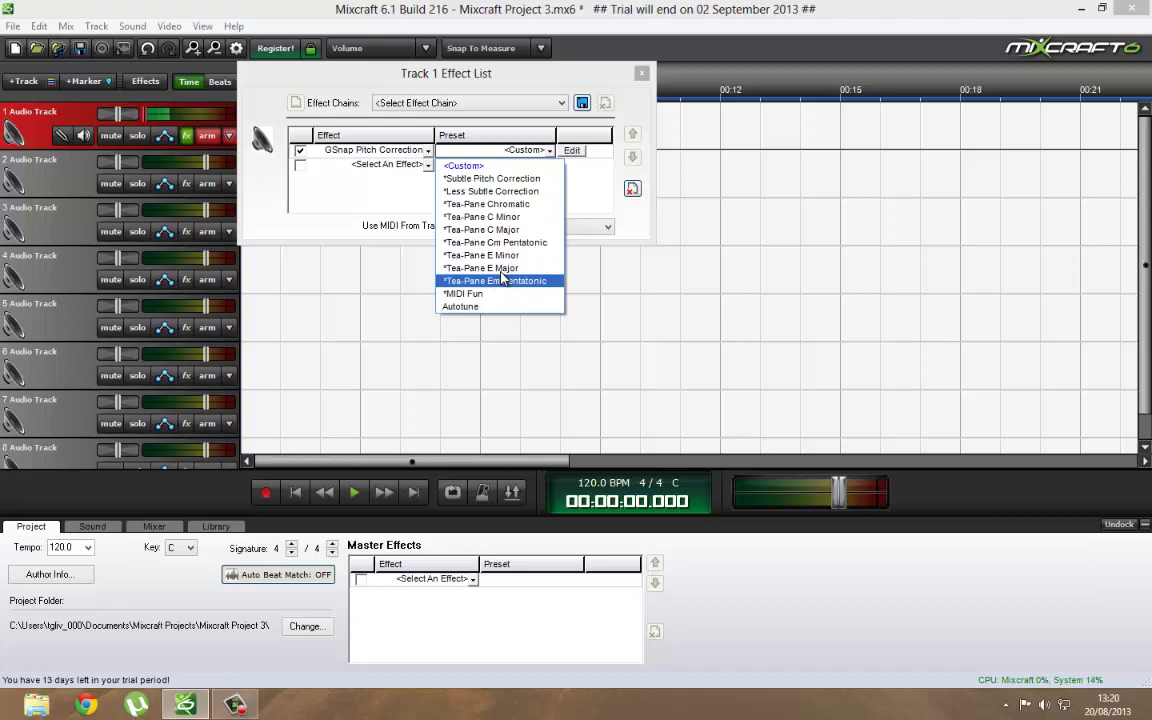
{"action": "left_click", "coordinate": [462, 307]}
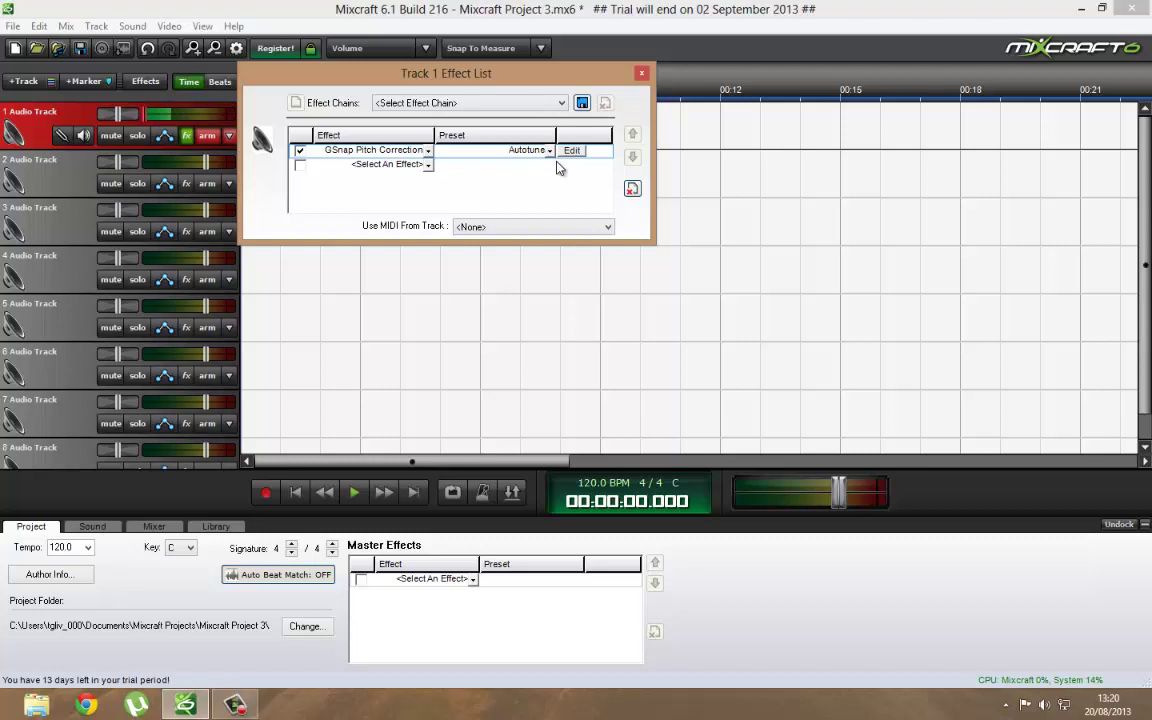
- Leave the second effect slot empty and close Track 1's effect list
{"action": "left_click", "coordinate": [427, 168]}
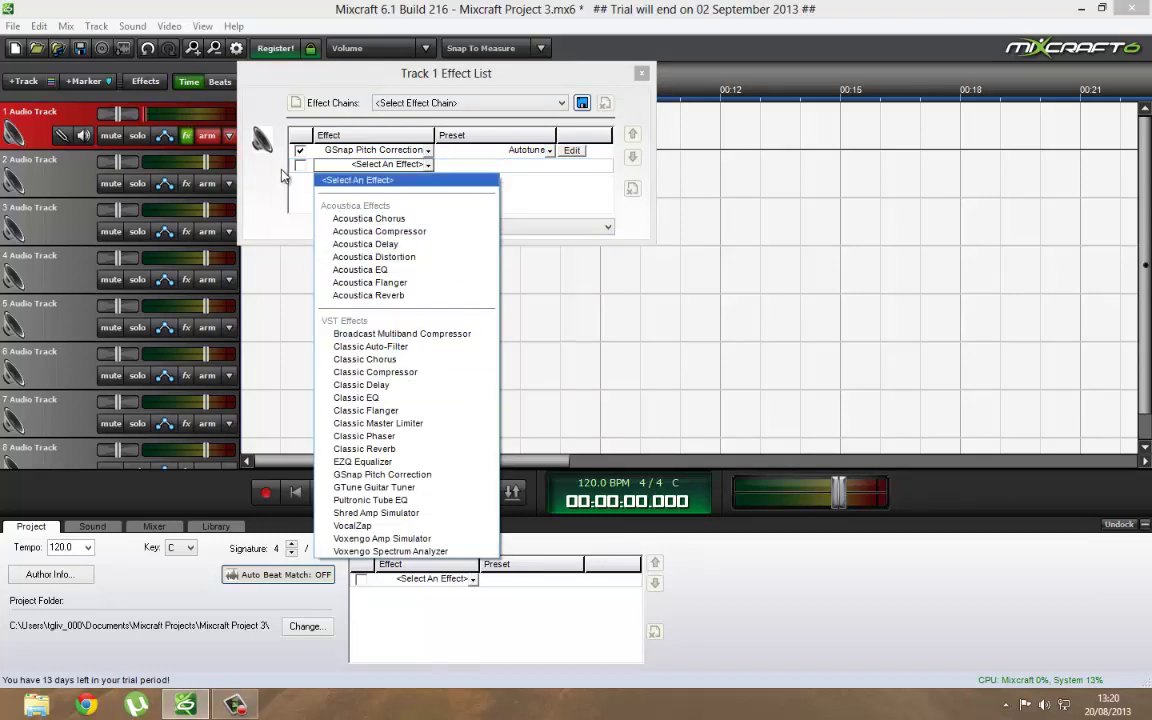
{"action": "left_click", "coordinate": [492, 161]}
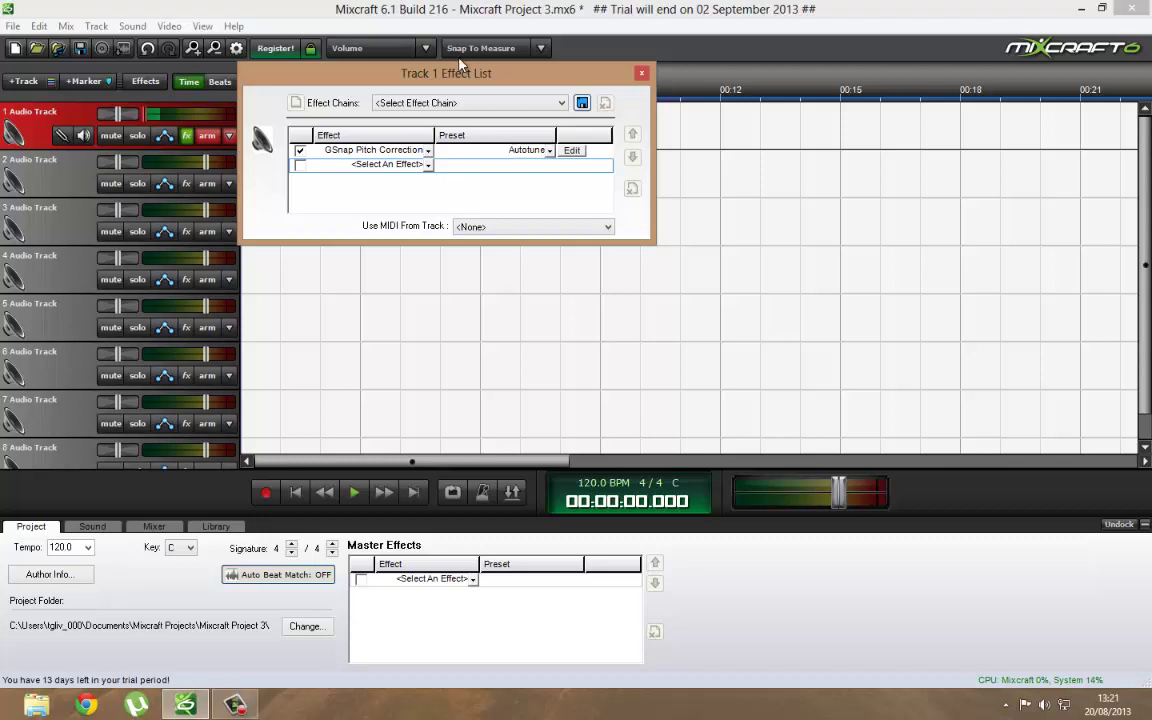
{"action": "left_click", "coordinate": [642, 73]}
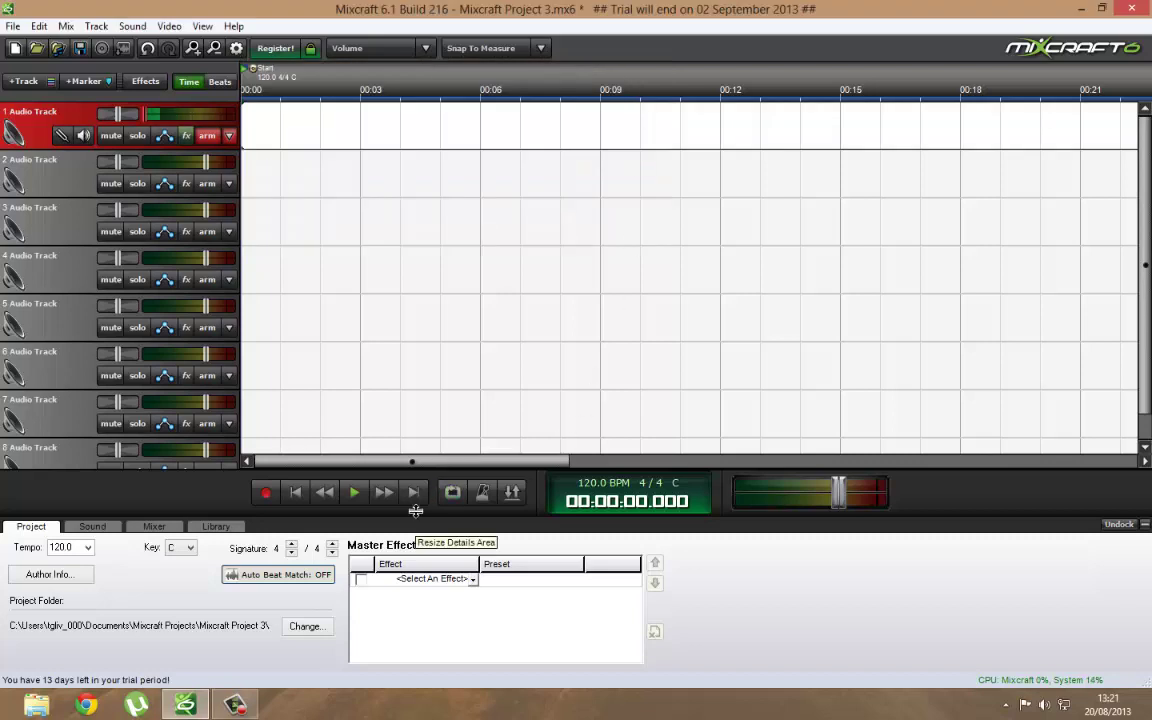
{"action": "mouse_move", "coordinate": [230, 708]}
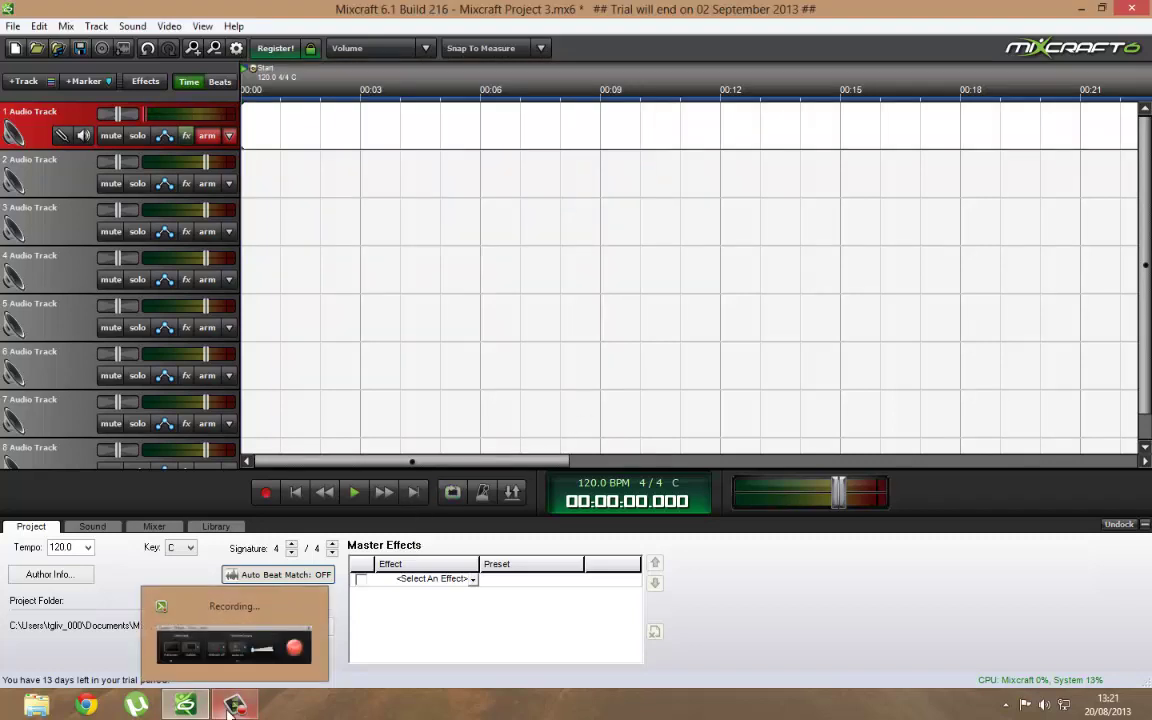